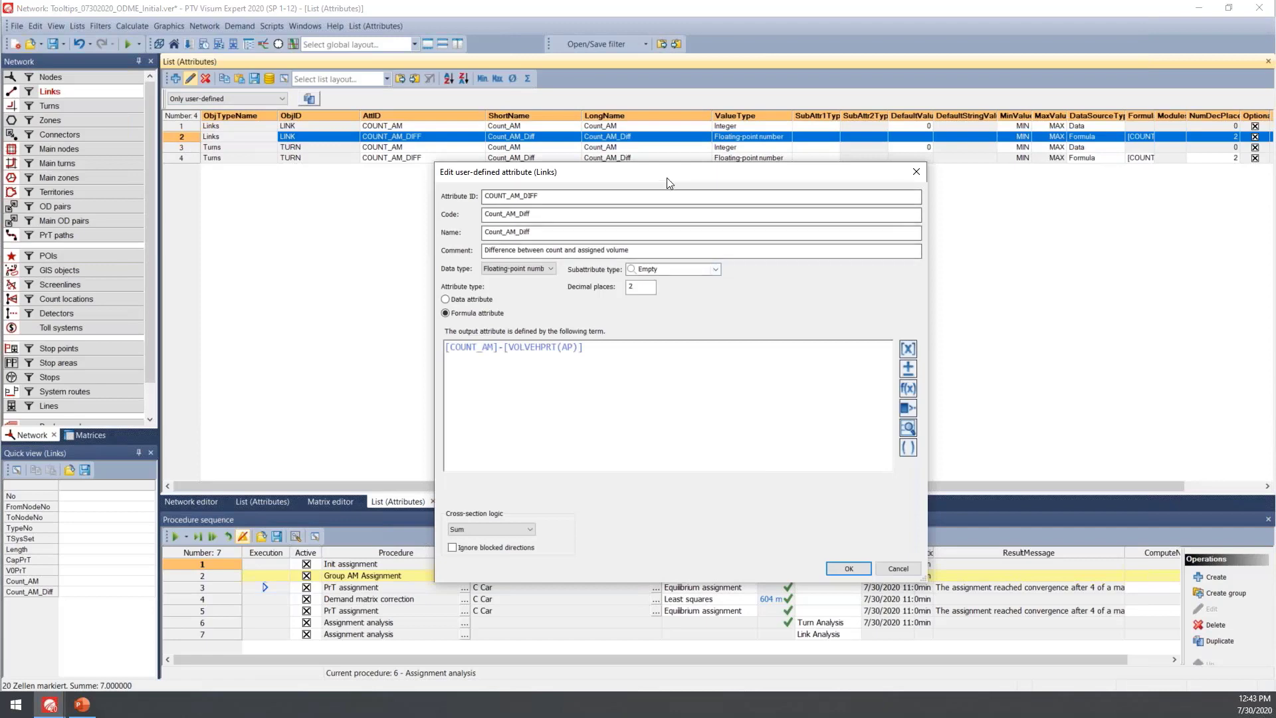
# Close the COUNT_AM_DIFF attribute definition without changes
pyautogui.moveTo(671, 173); pyautogui.dragTo(658, 222)
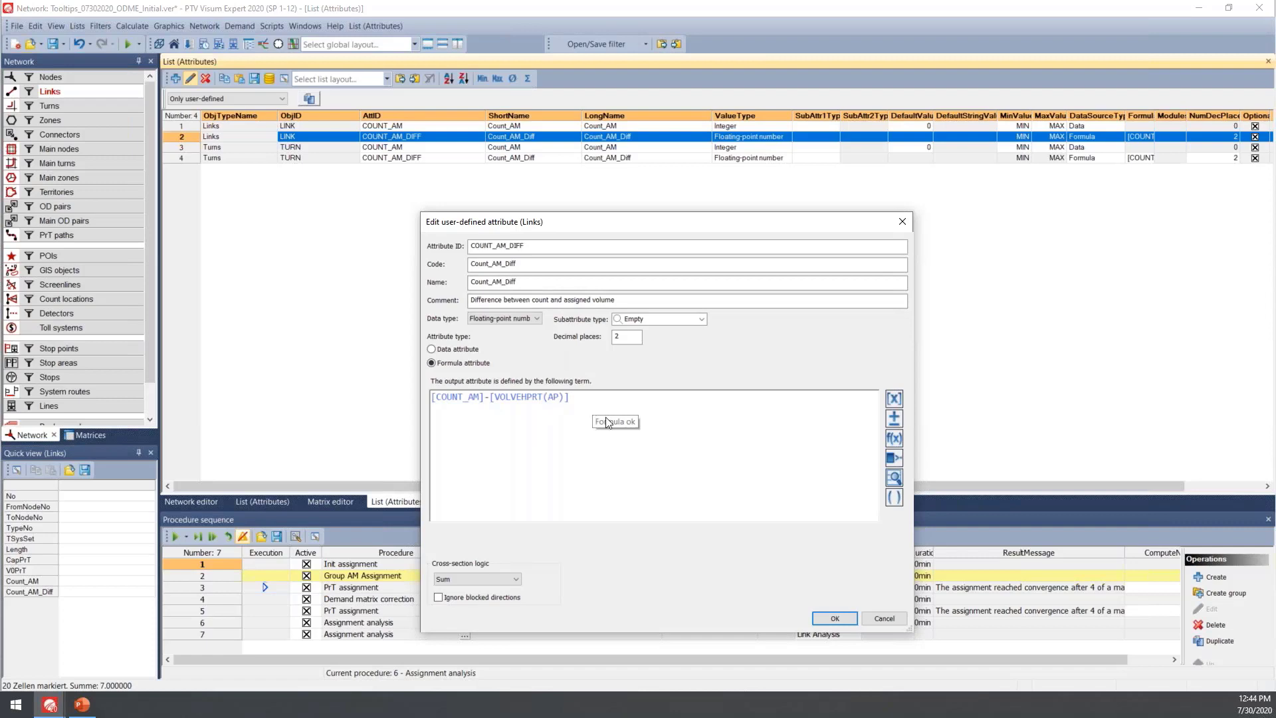
pyautogui.click(886, 618)
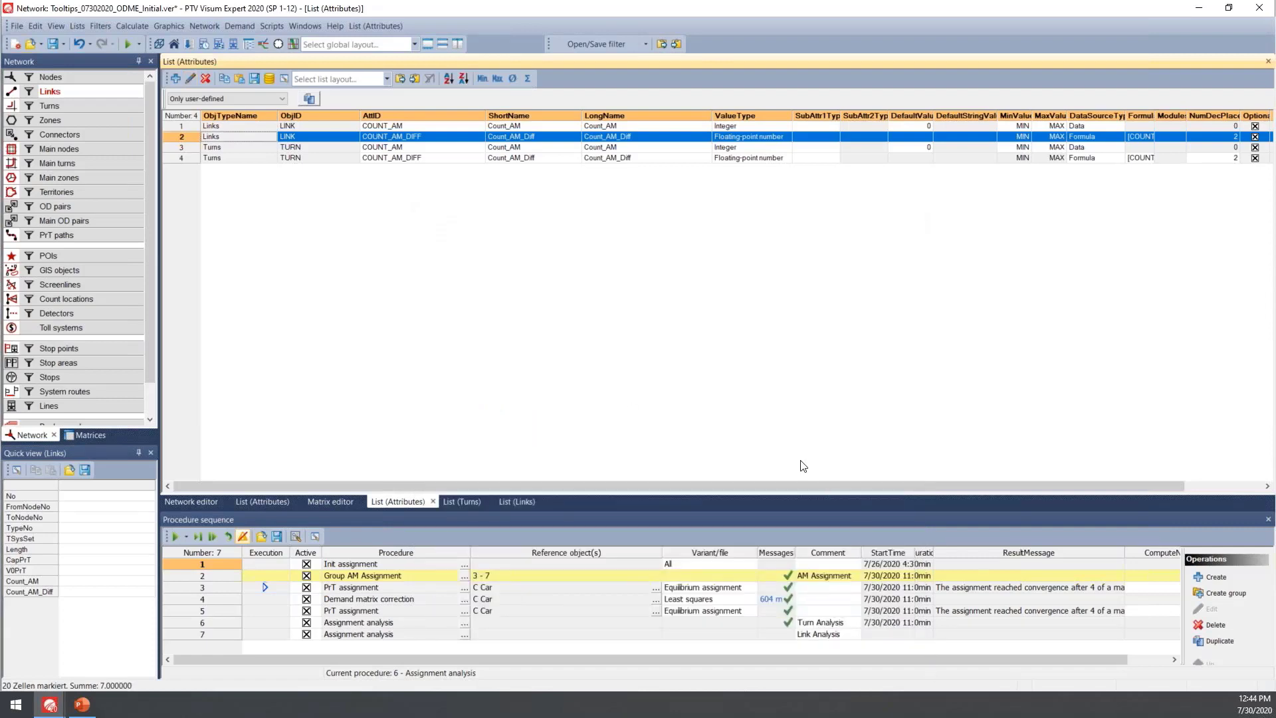
# Deactivate procedure steps 1, 4, 5 and 7 and execute the sequence from step 3
pyautogui.click(211, 502)
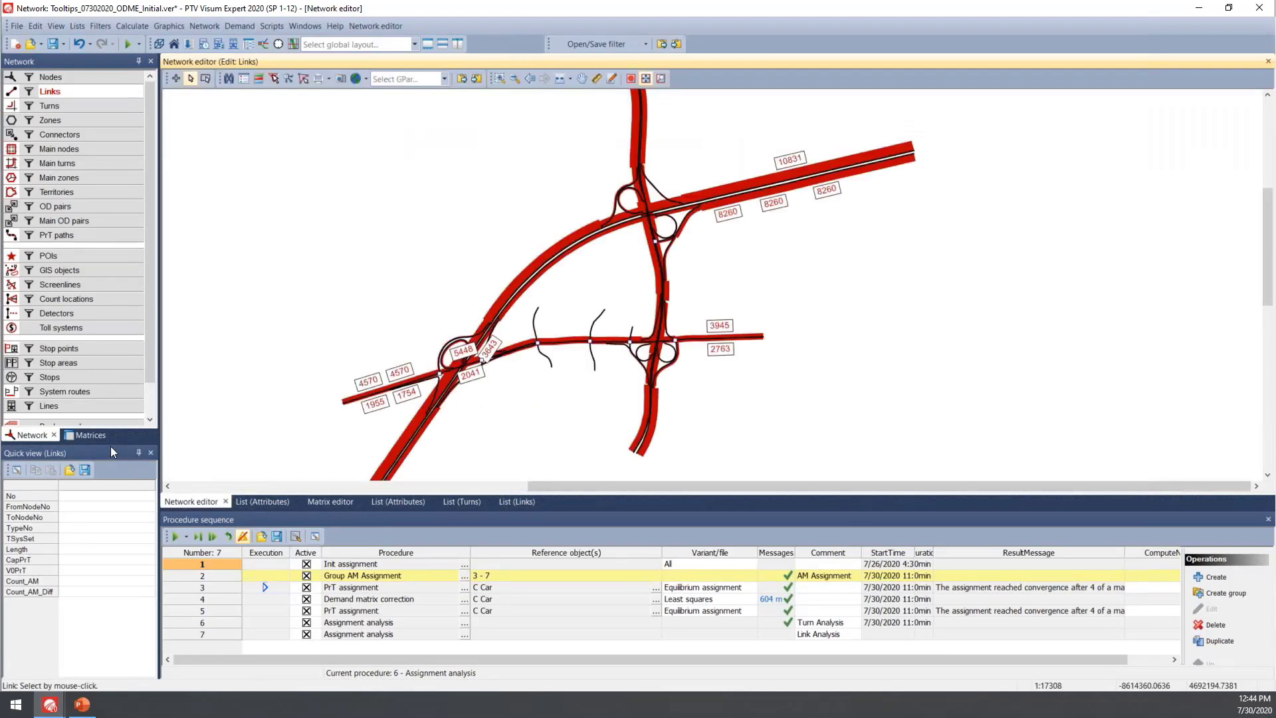
pyautogui.click(88, 436)
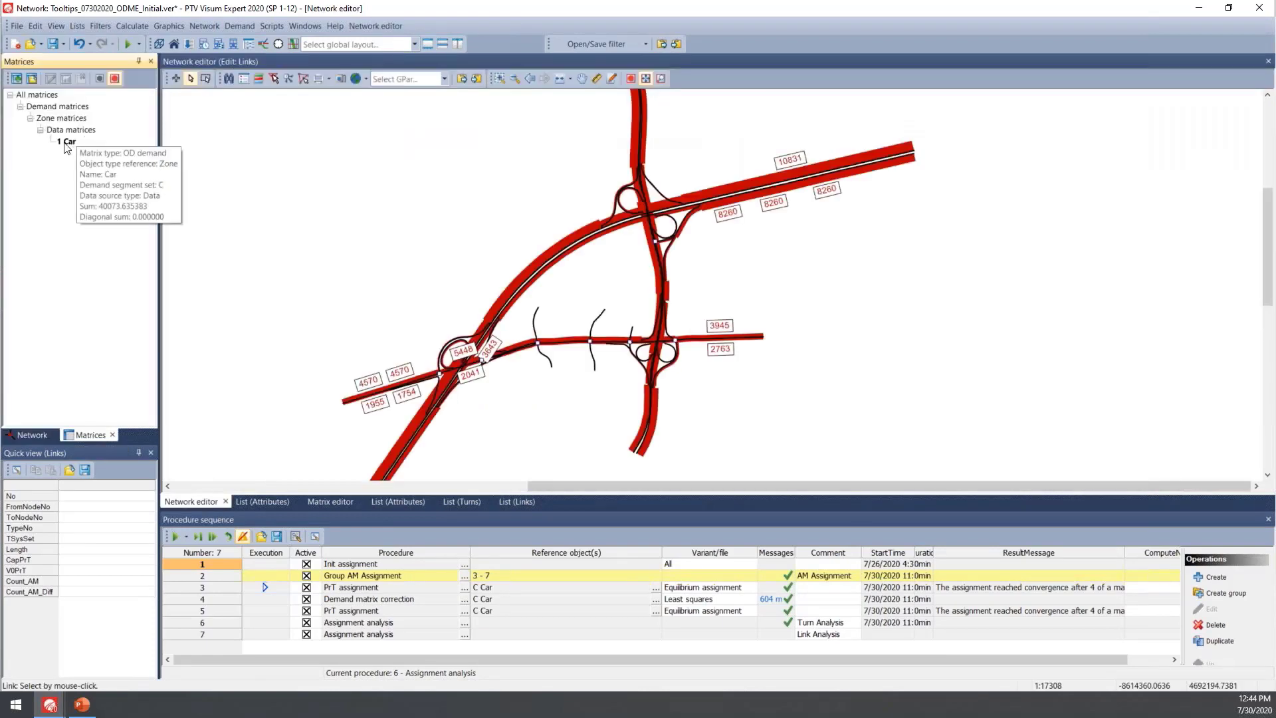
pyautogui.click(306, 564)
pyautogui.click(307, 599)
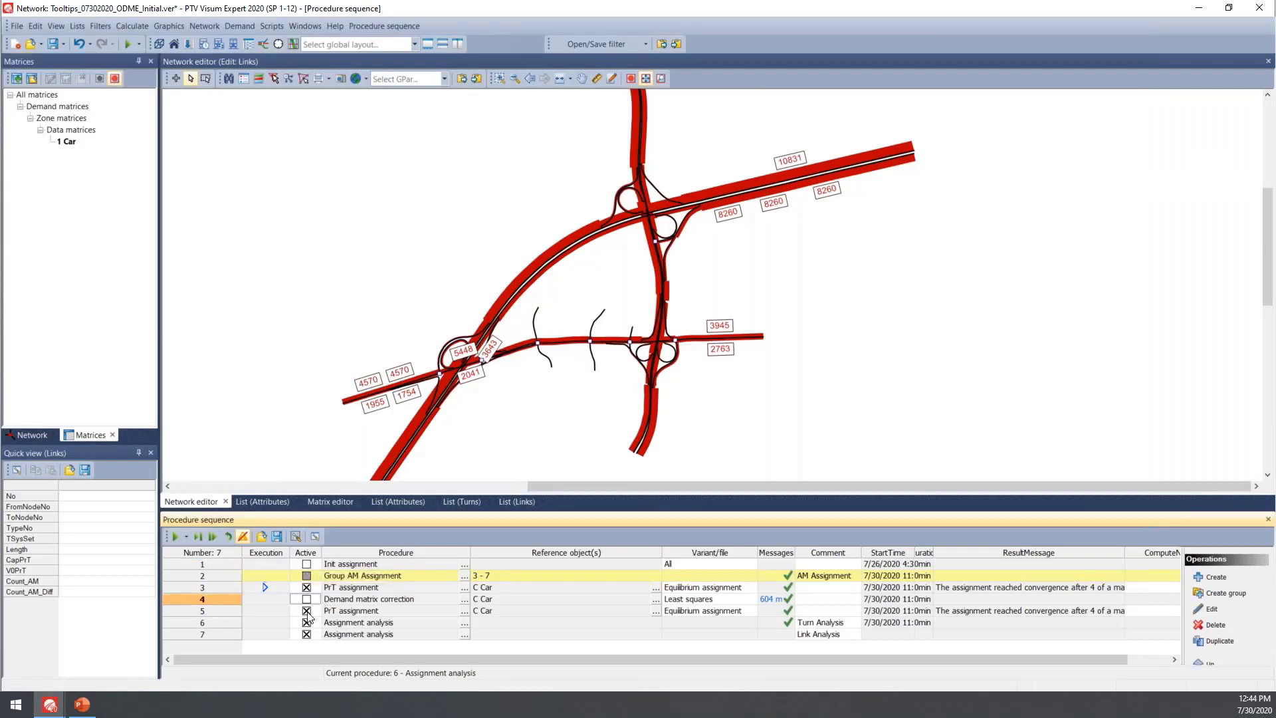
pyautogui.click(306, 610)
pyautogui.click(307, 634)
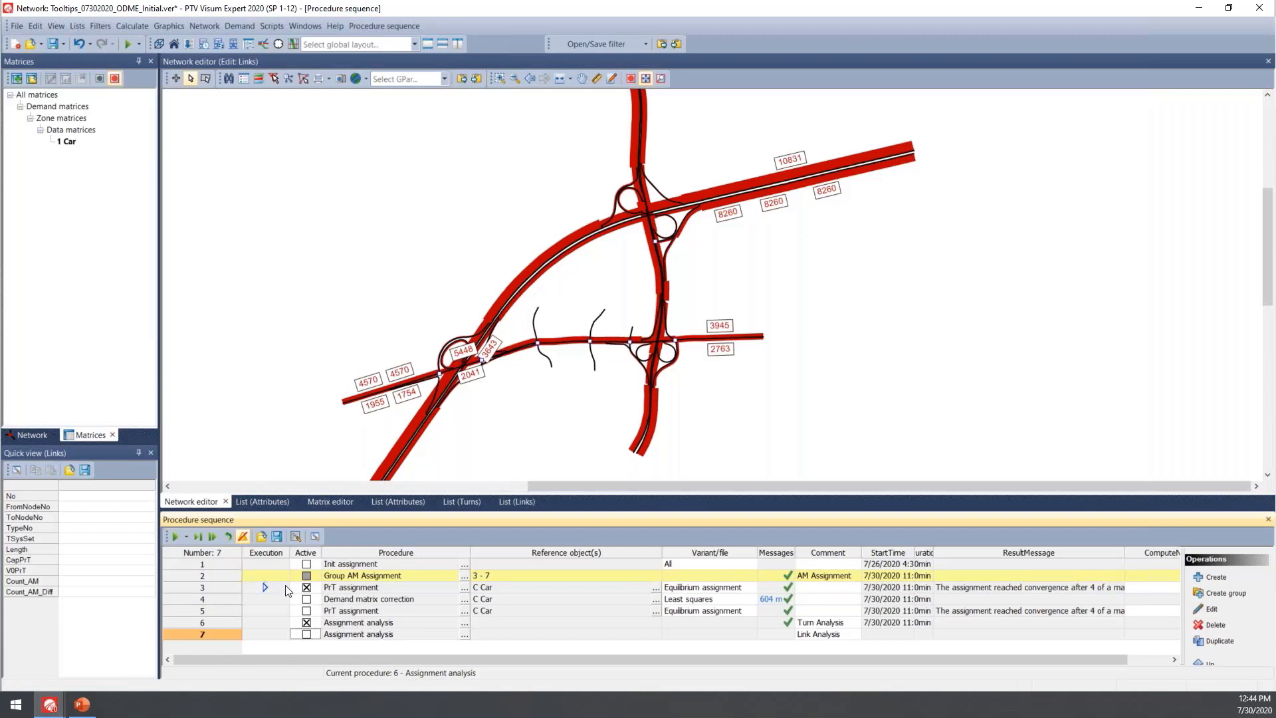
pyautogui.click(176, 537)
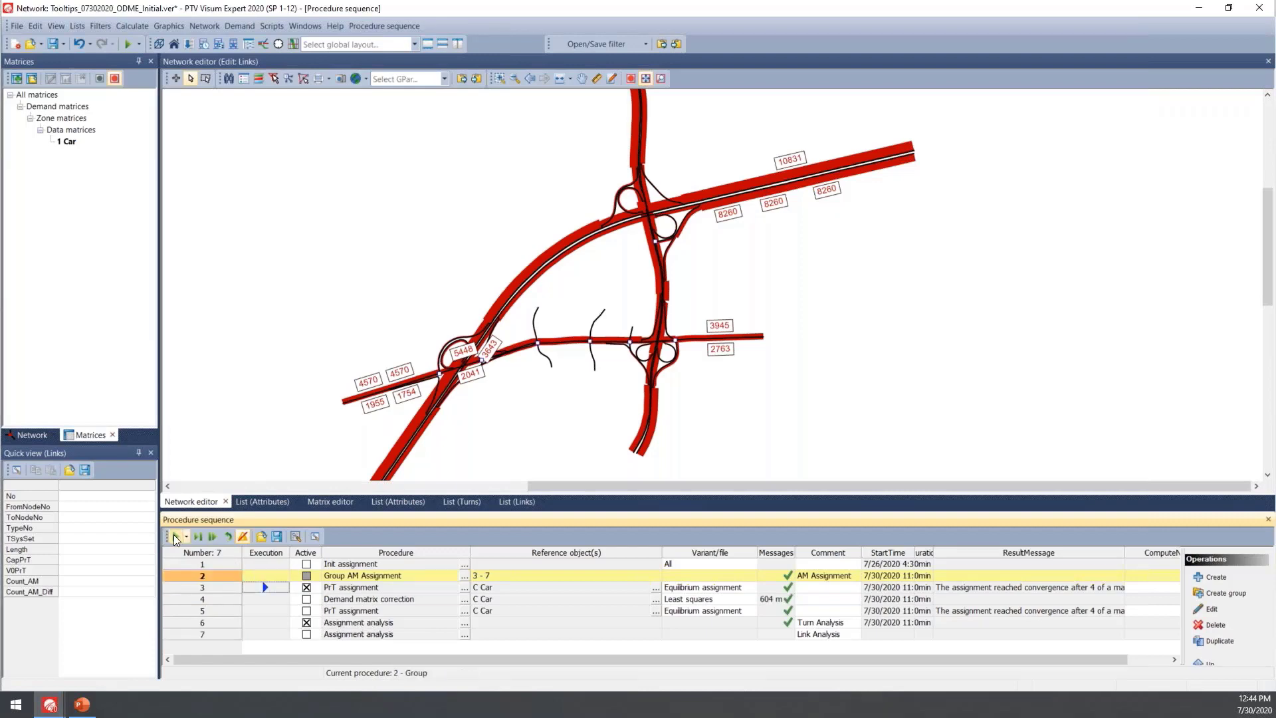
# Review the Count_AM assignment analysis chart (R² 1.00, slope 1.01), then close it
pyautogui.click(142, 26)
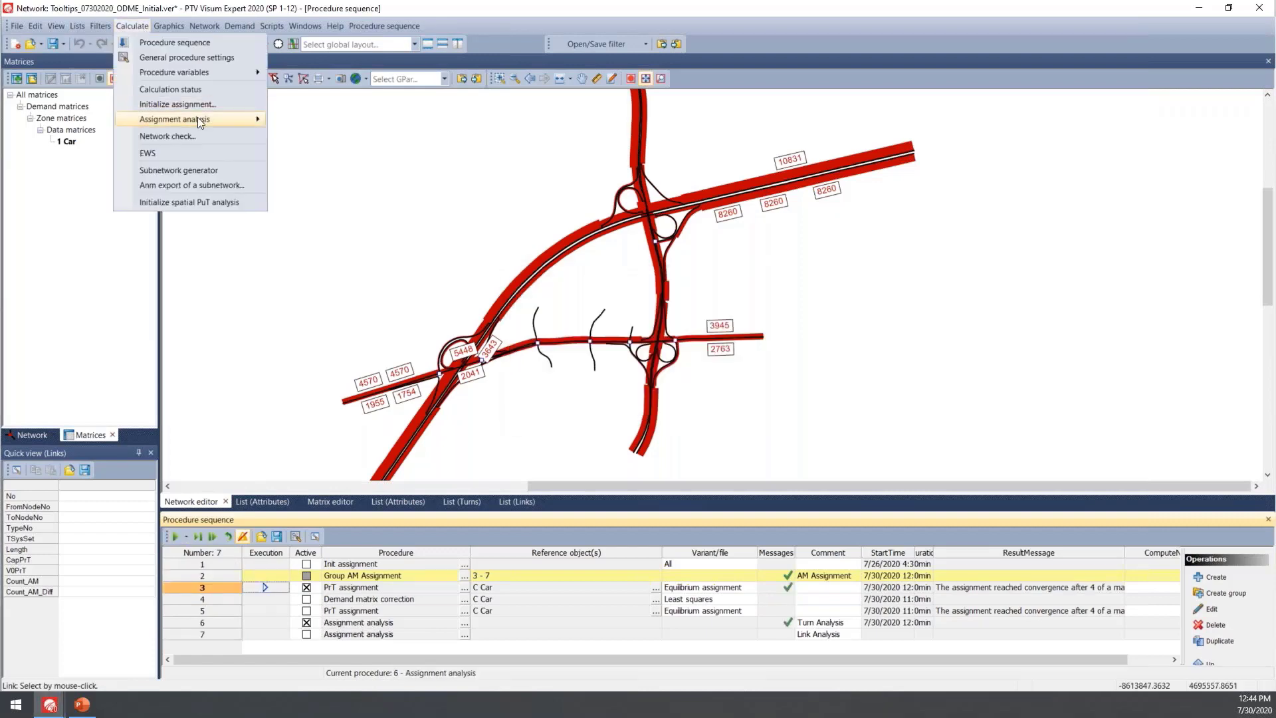
pyautogui.moveTo(201, 121)
pyautogui.click(308, 137)
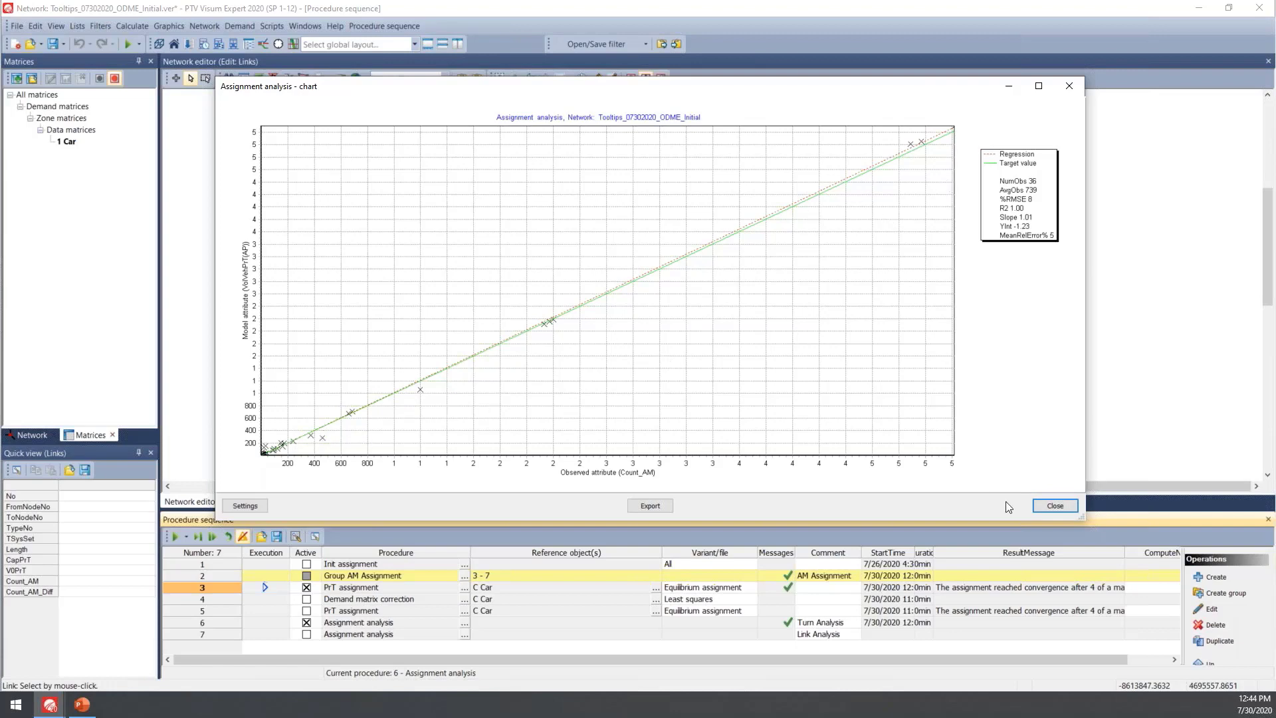
pyautogui.click(1062, 505)
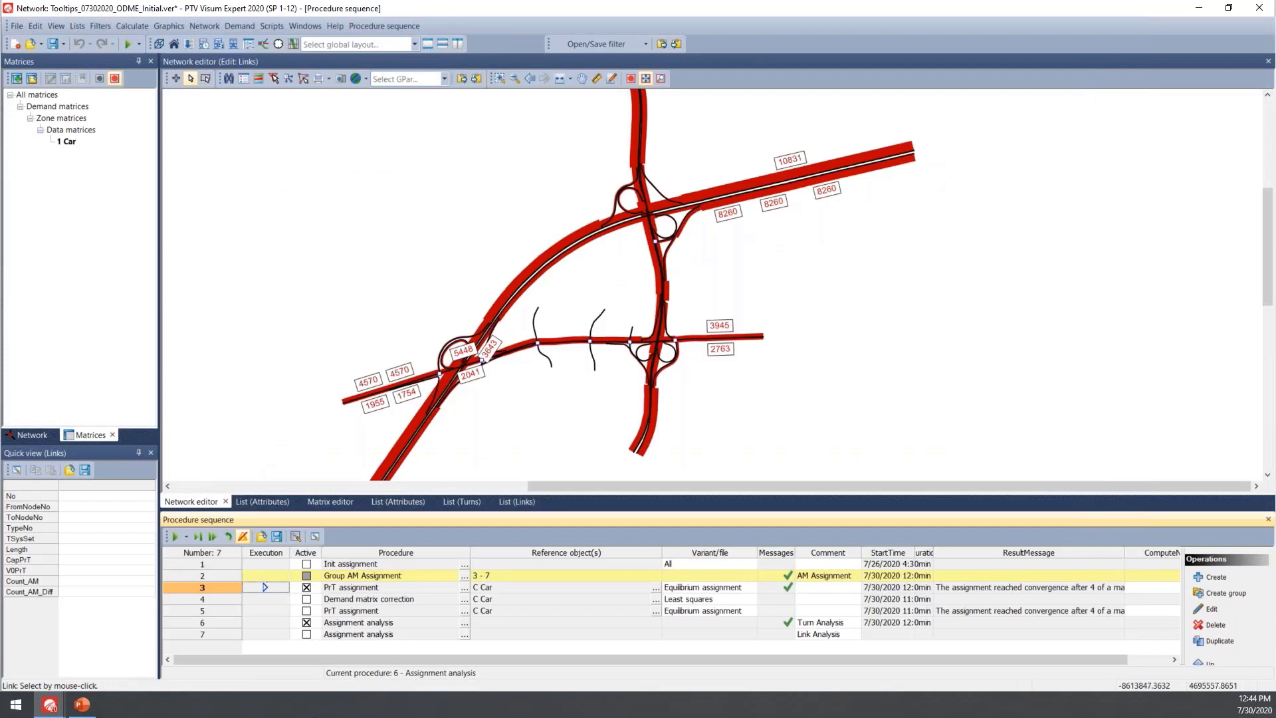
# Reactivate steps 4 and 5 and set the sequence to start at PrT assignment
pyautogui.click(306, 599)
pyautogui.click(307, 611)
pyautogui.click(260, 588)
# Inspect the demand matrix correction parameters, confirming Count_AM for link and turn counts, then cancel
pyautogui.click(221, 600)
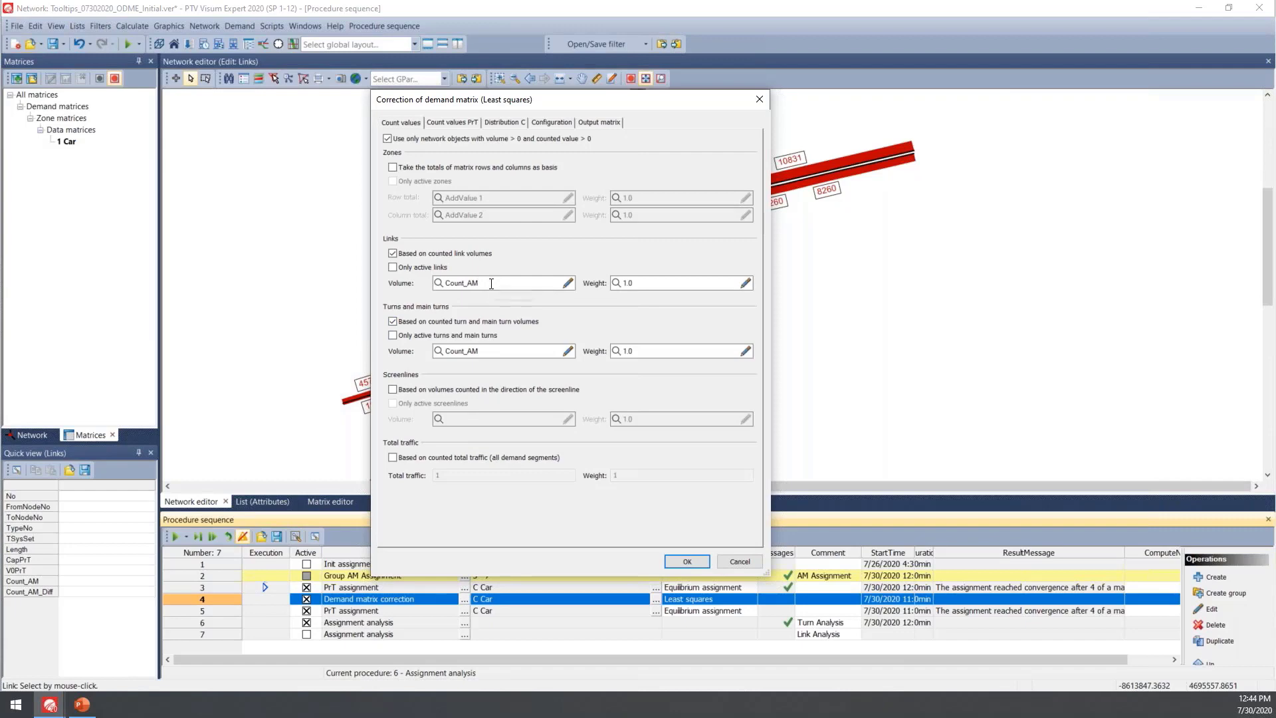
pyautogui.click(568, 282)
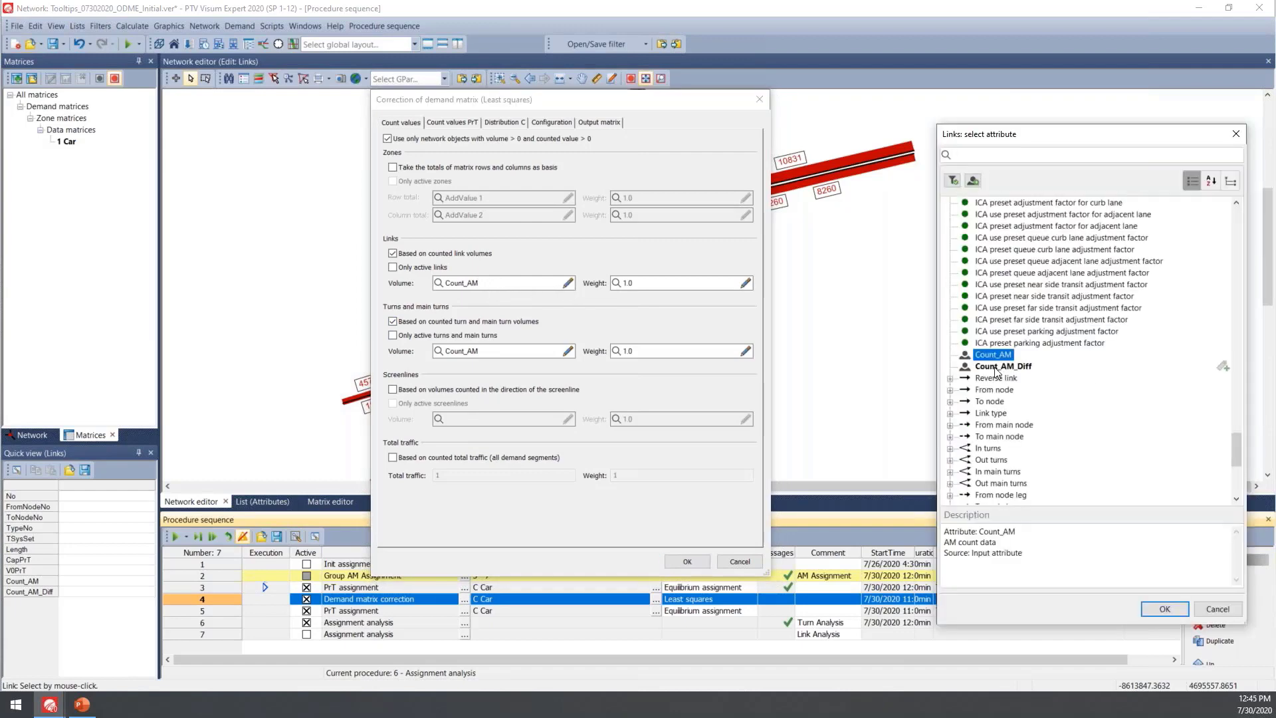
pyautogui.click(1206, 613)
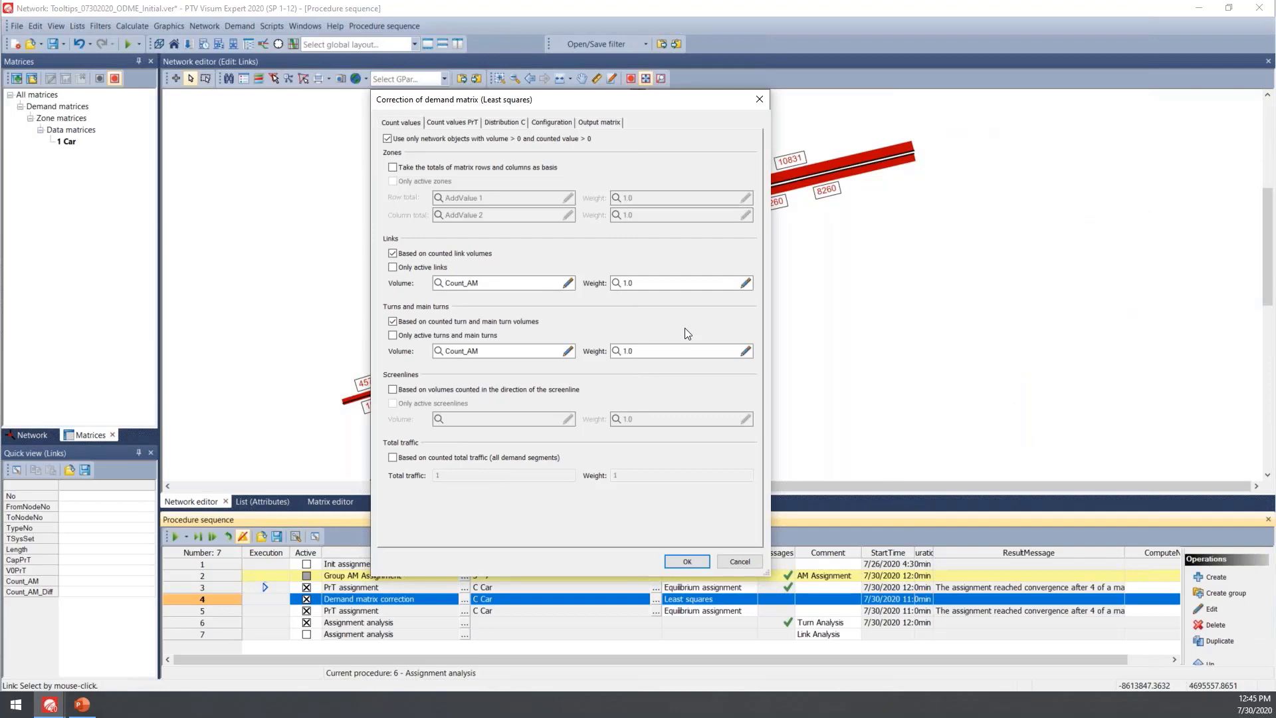
pyautogui.click(566, 351)
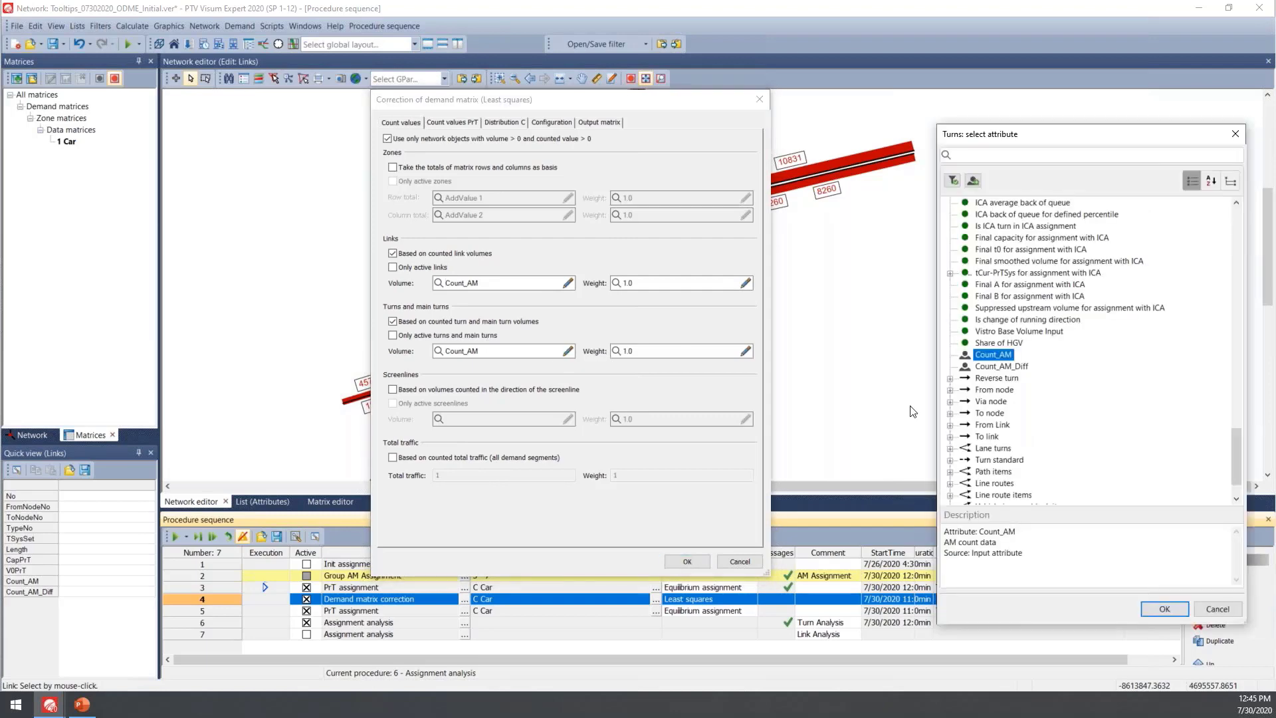
pyautogui.click(1217, 609)
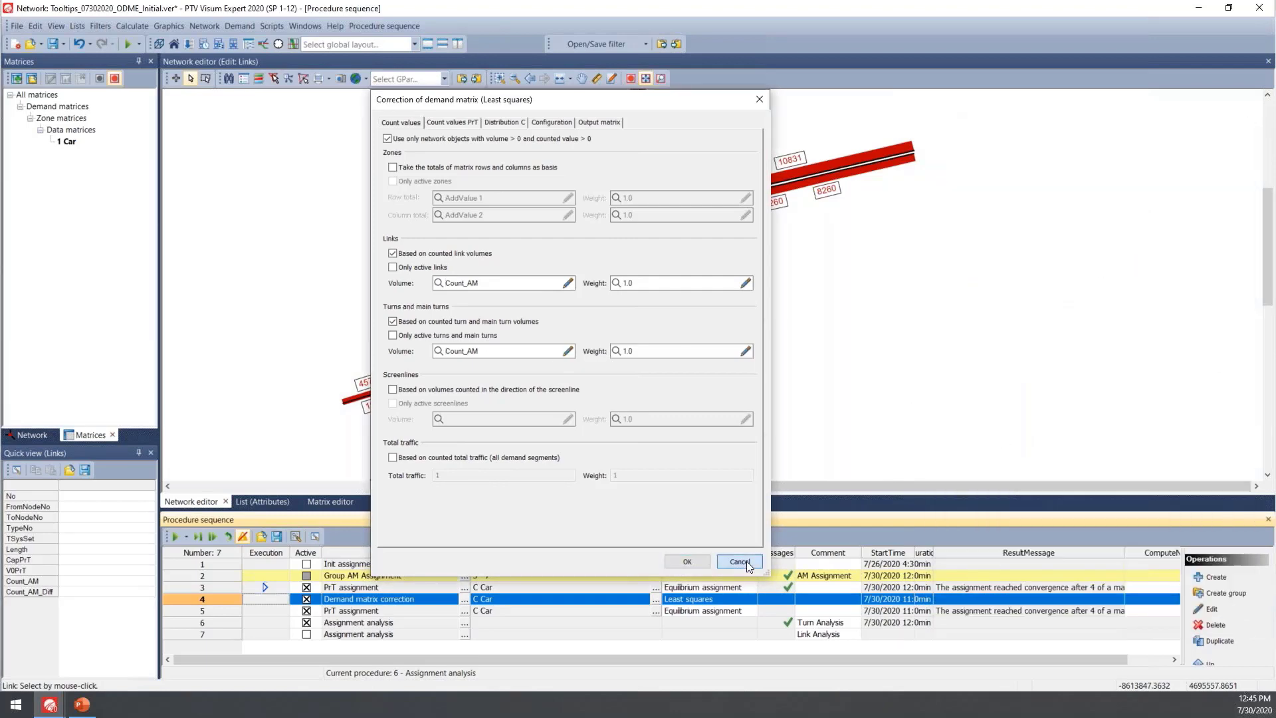
pyautogui.click(747, 561)
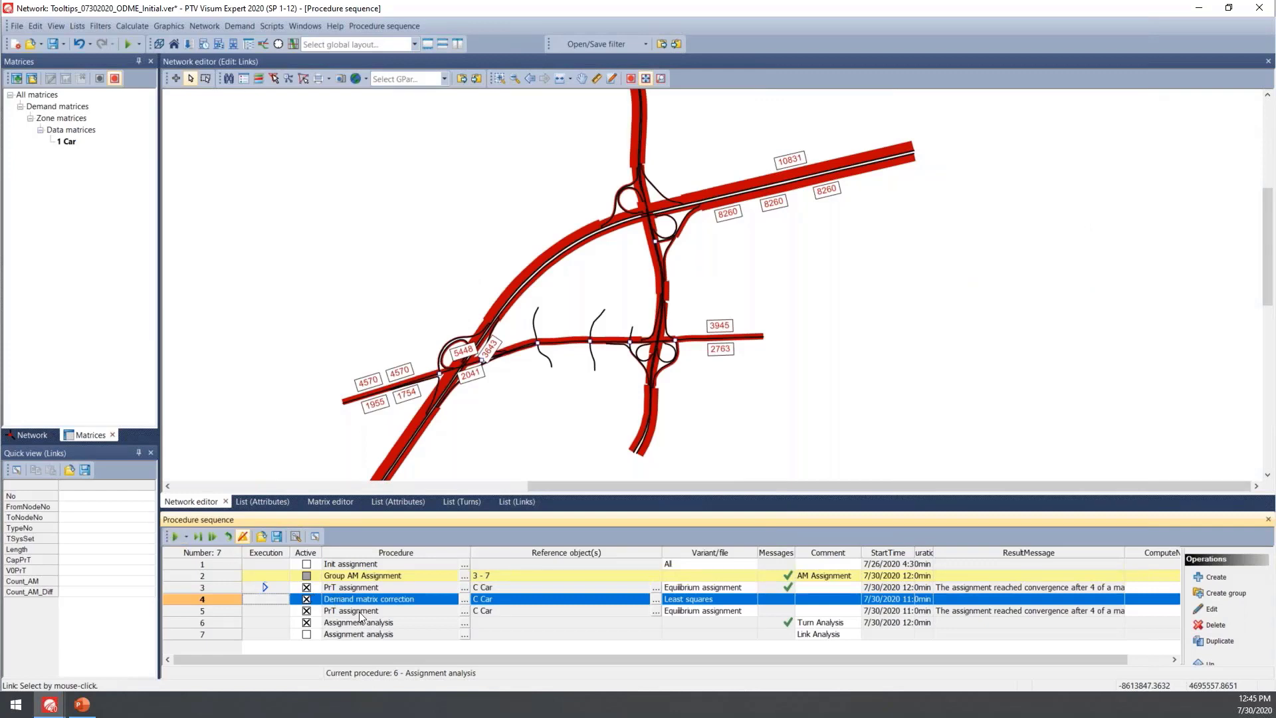
pyautogui.click(174, 535)
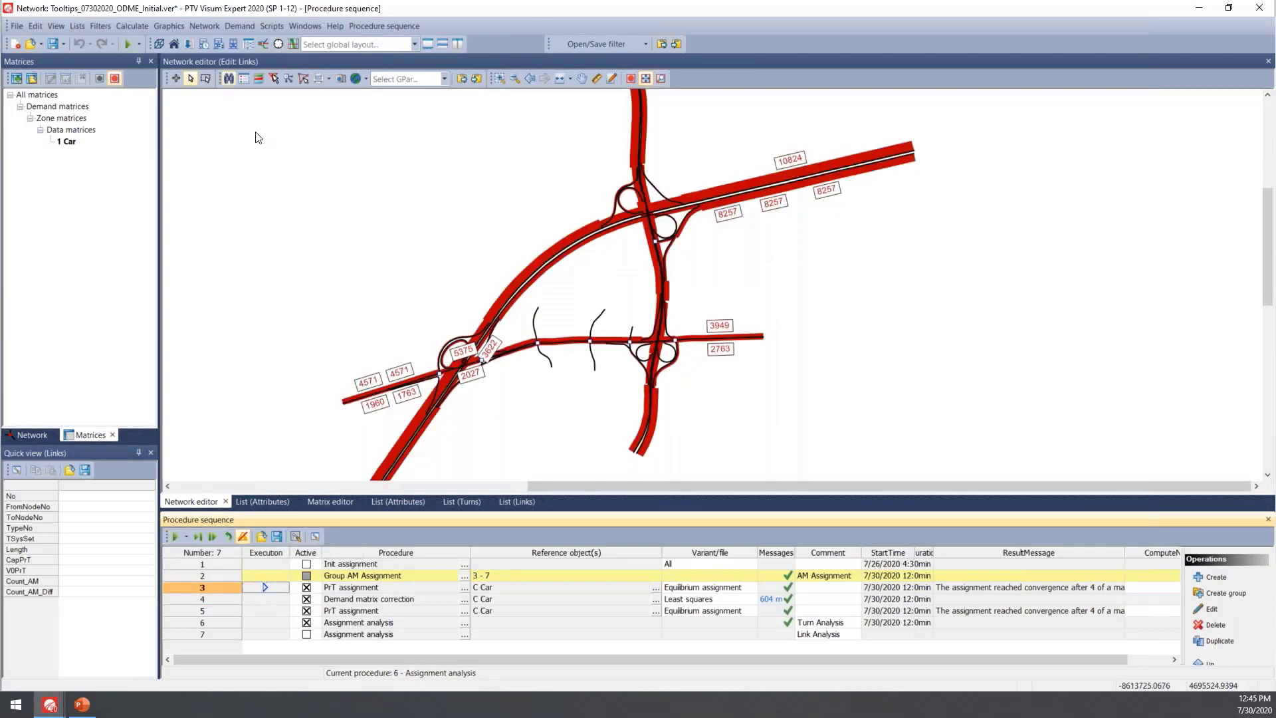
pyautogui.click(176, 537)
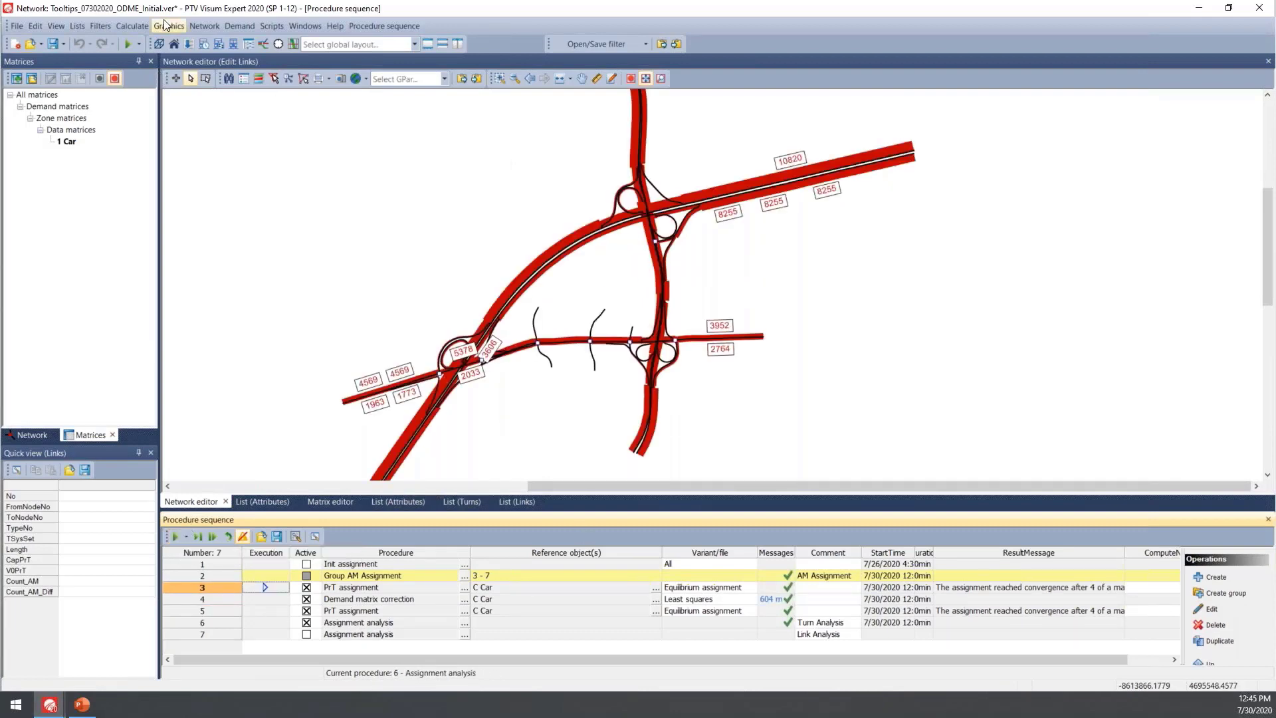
pyautogui.click(129, 25)
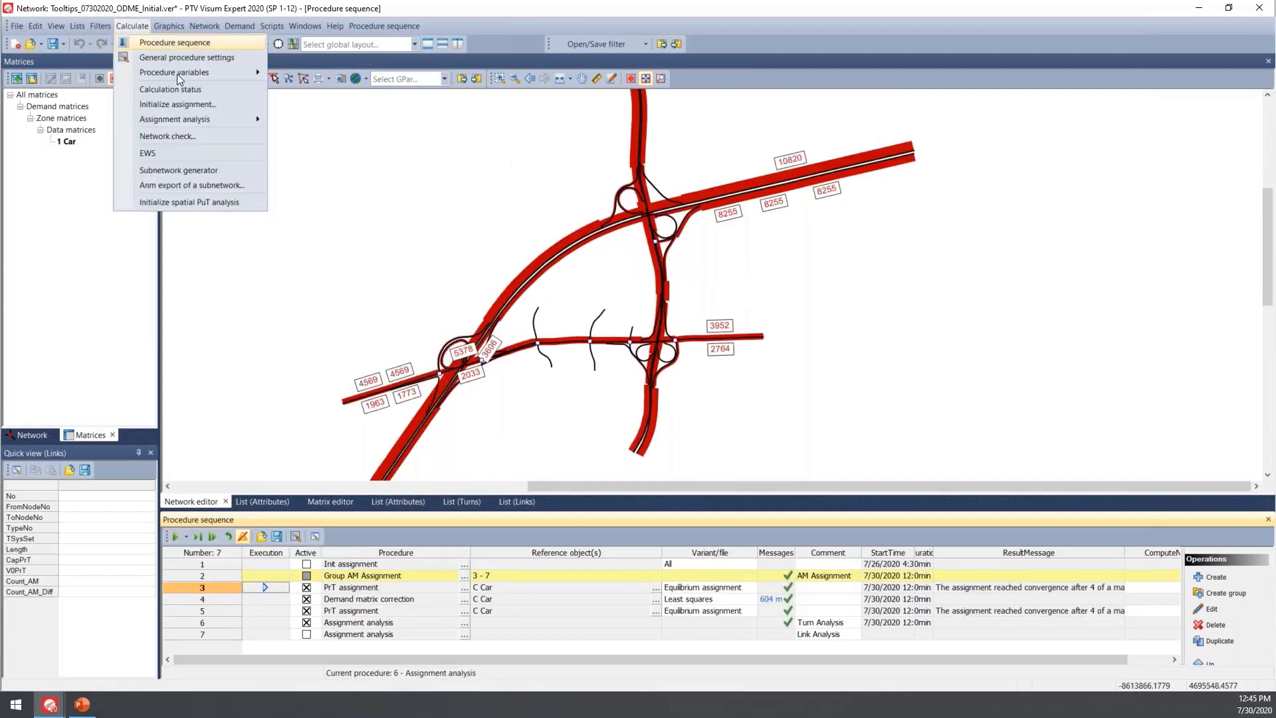
pyautogui.moveTo(212, 121)
pyautogui.click(305, 135)
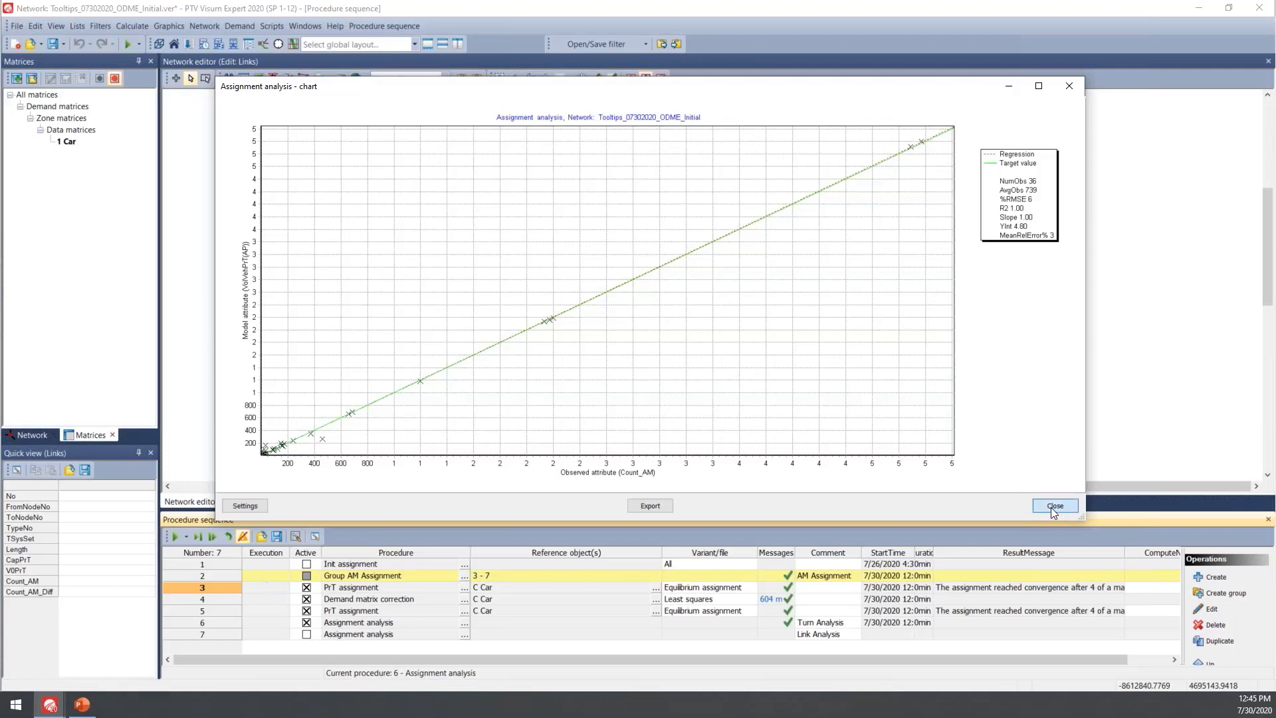
pyautogui.click(1051, 507)
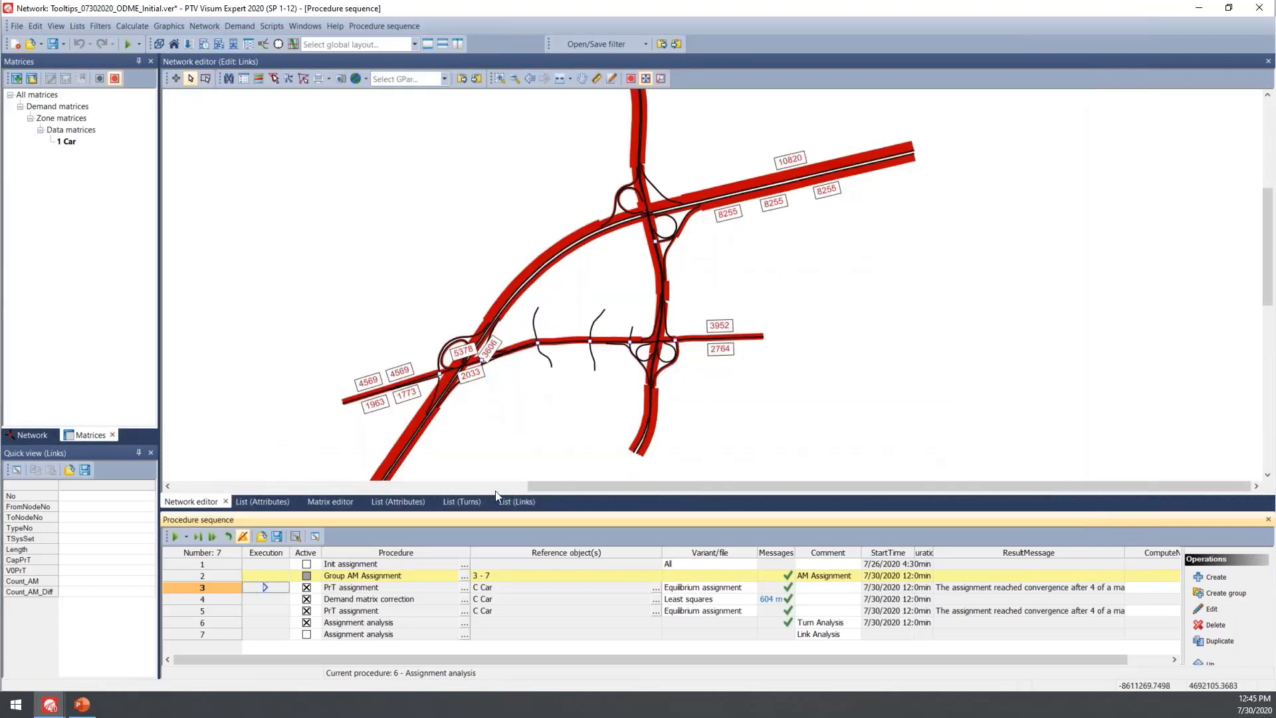
pyautogui.click(32, 435)
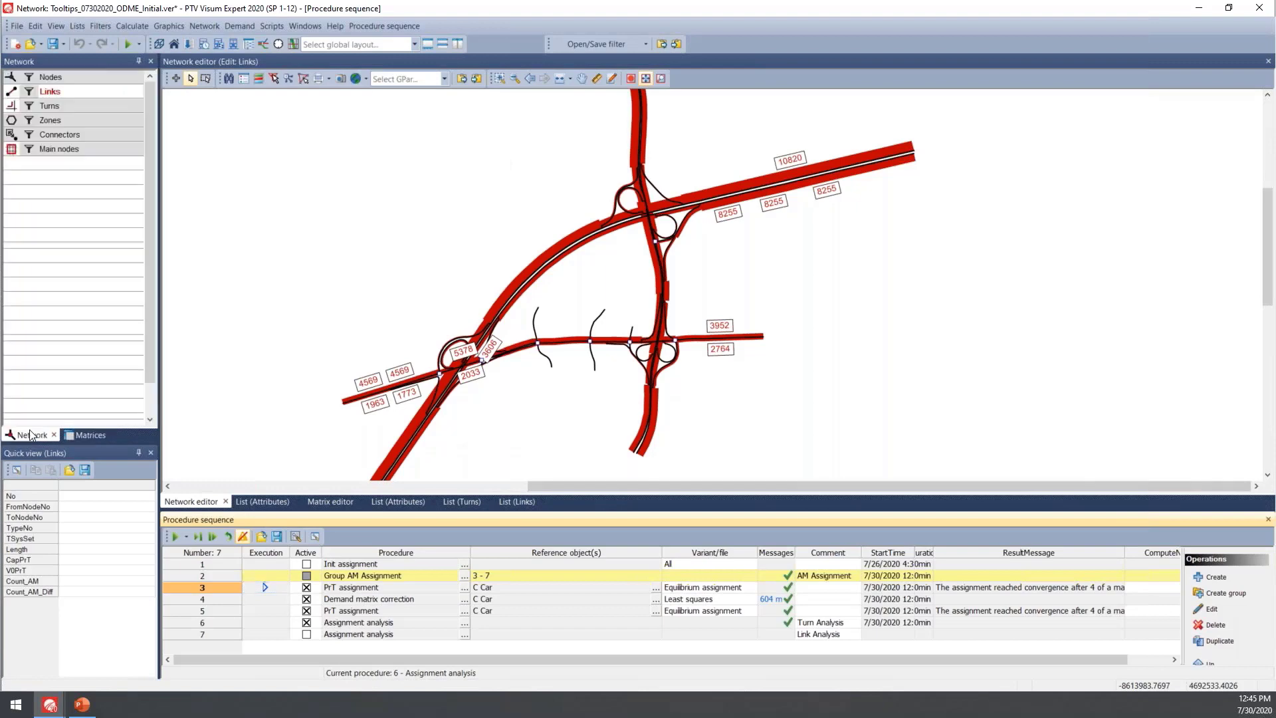
# Open the Links list, enlarge it and widen the Count_AM column
pyautogui.rightClick(57, 89)
pyautogui.moveTo(162, 148)
pyautogui.click(272, 154)
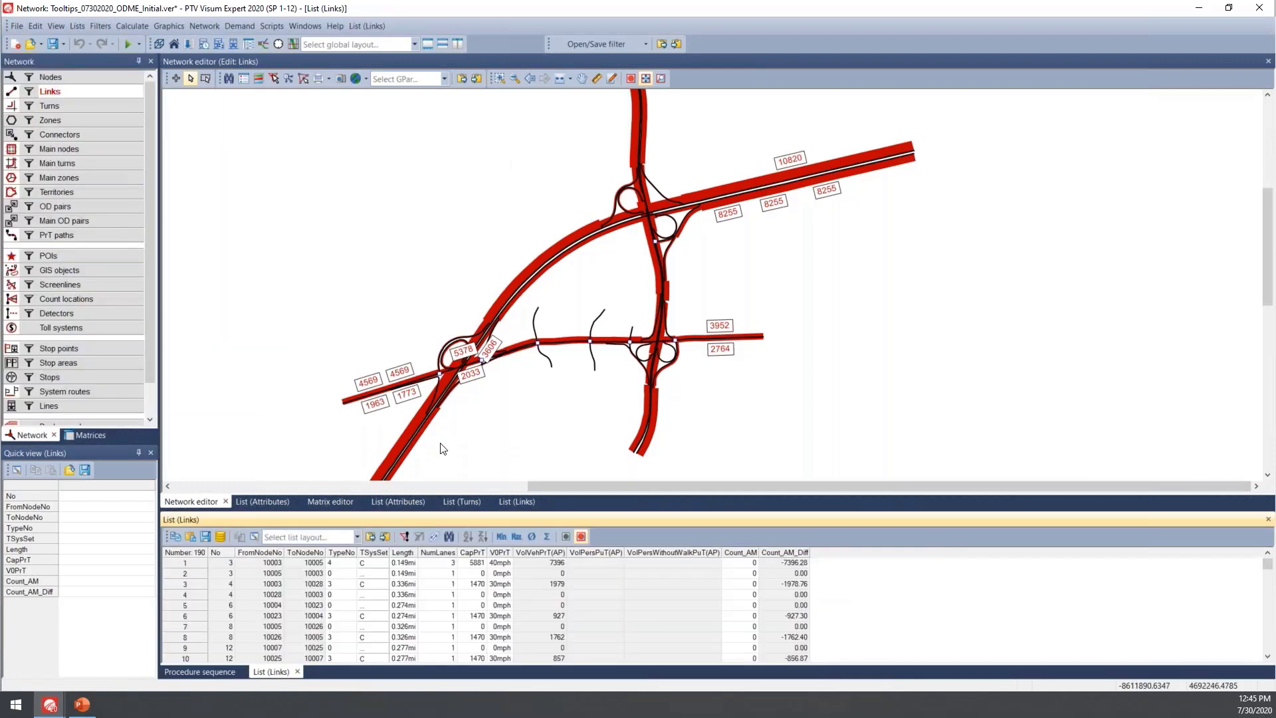
pyautogui.moveTo(450, 511); pyautogui.dragTo(711, 273)
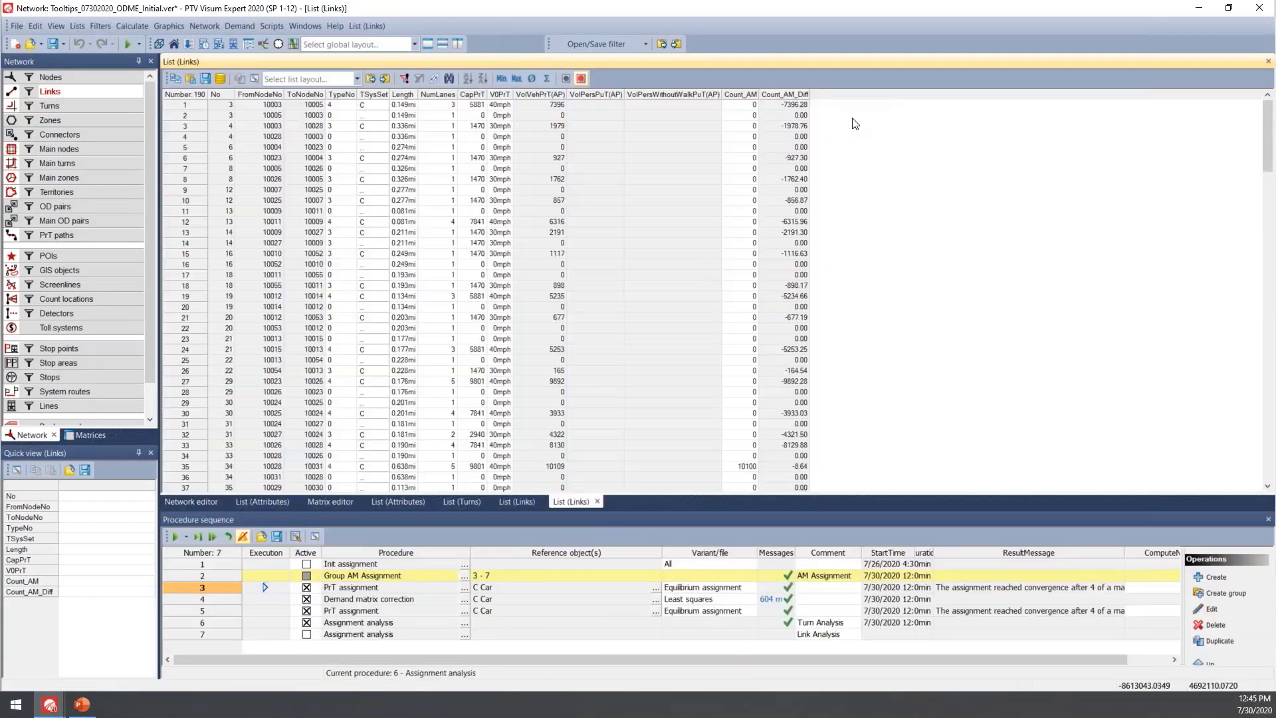
pyautogui.moveTo(760, 94); pyautogui.dragTo(835, 95)
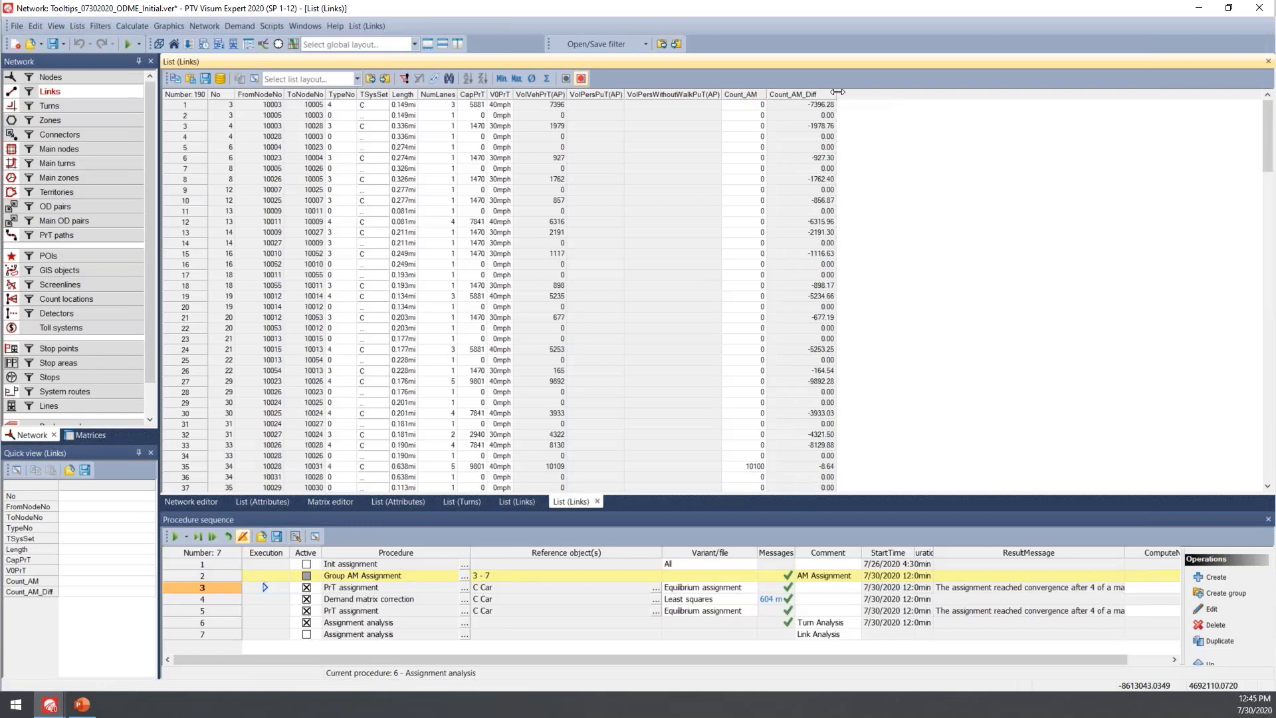
# Filter the links list to Count_AM 'Does not equal' 0
pyautogui.click(760, 93)
pyautogui.click(685, 118)
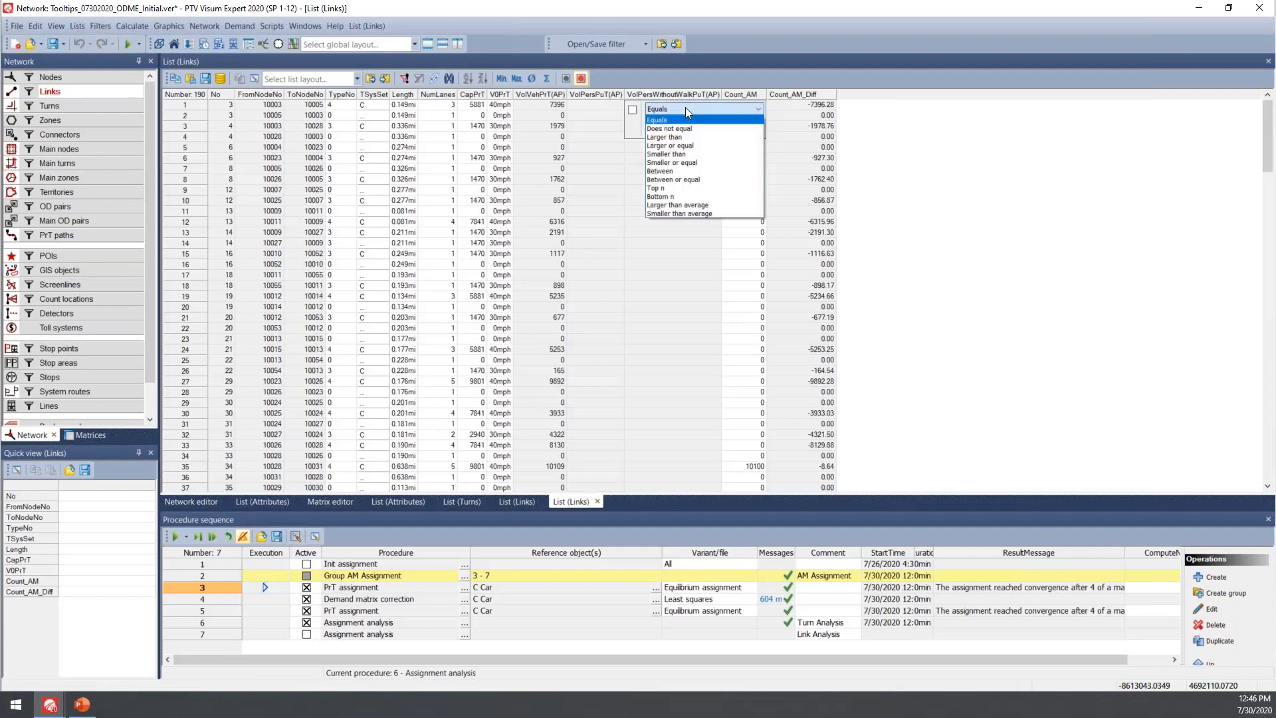
pyautogui.click(655, 124)
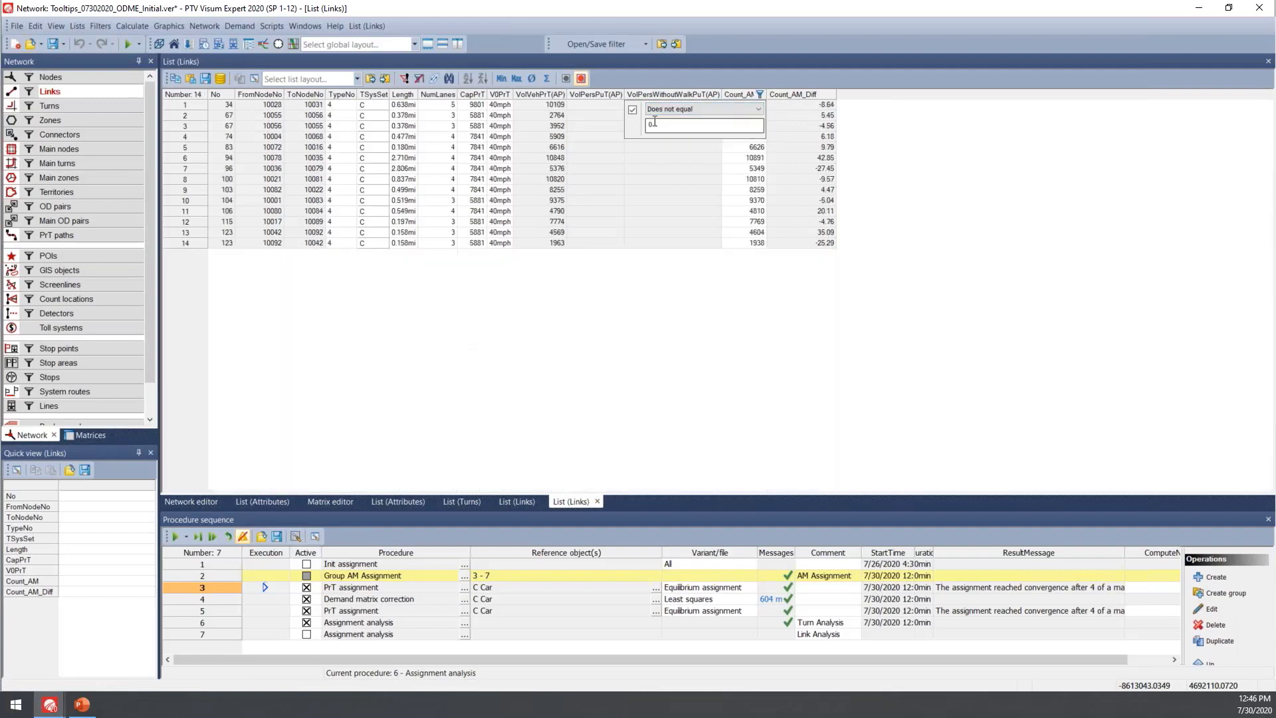
pyautogui.click(745, 179)
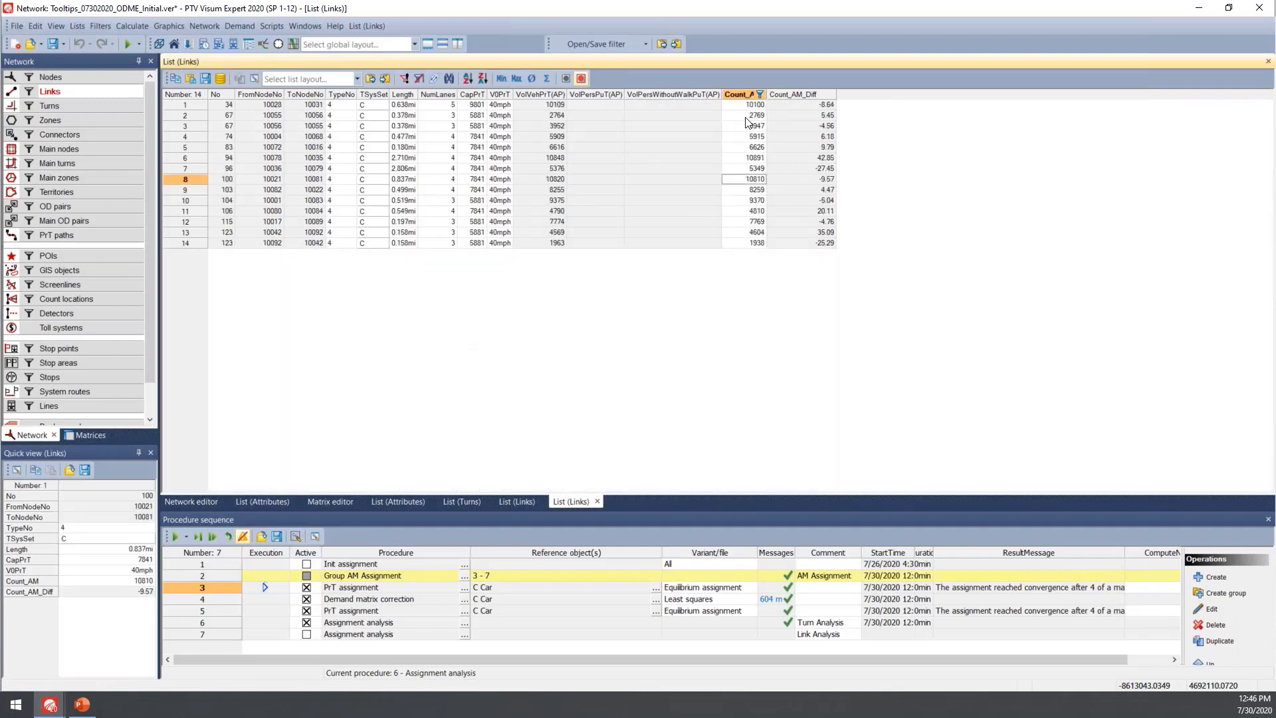
# Sort by Count_AM_Diff descending and show top link 94 (42.85) in the network editor
pyautogui.click(807, 94)
pyautogui.rightClick(807, 95)
pyautogui.click(846, 119)
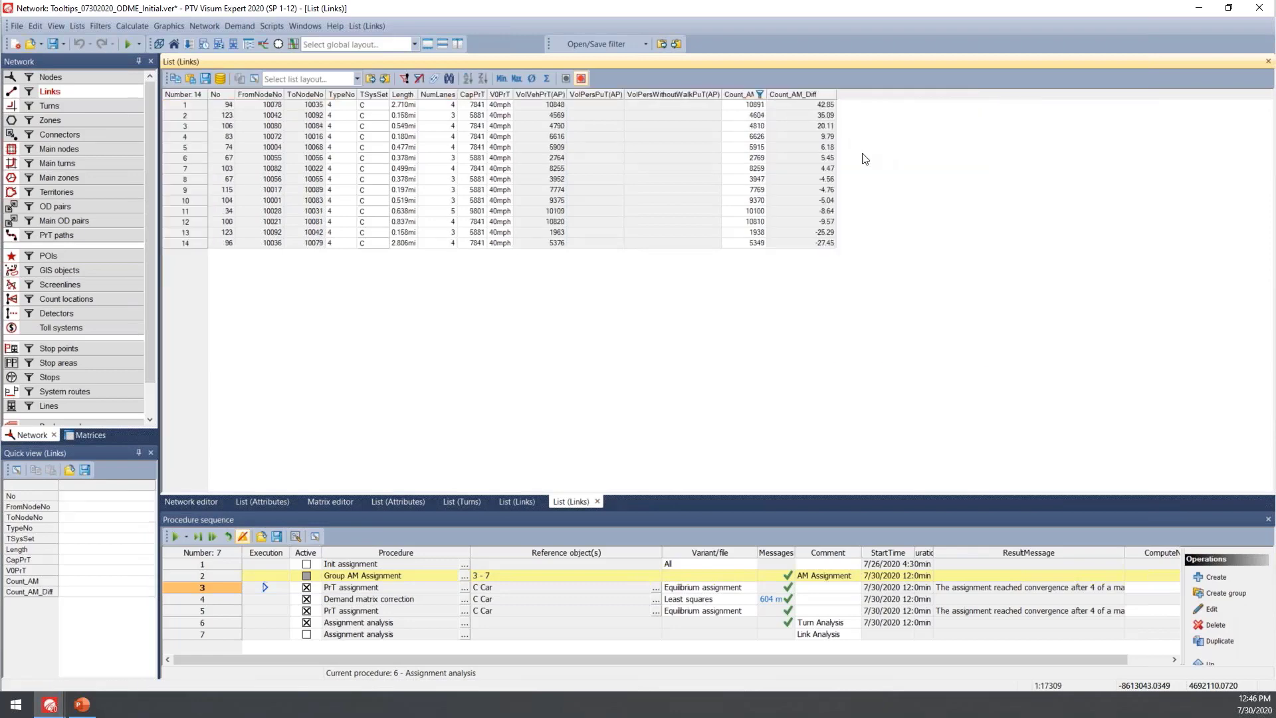
pyautogui.click(825, 115)
pyautogui.press('Up')
pyautogui.click(192, 501)
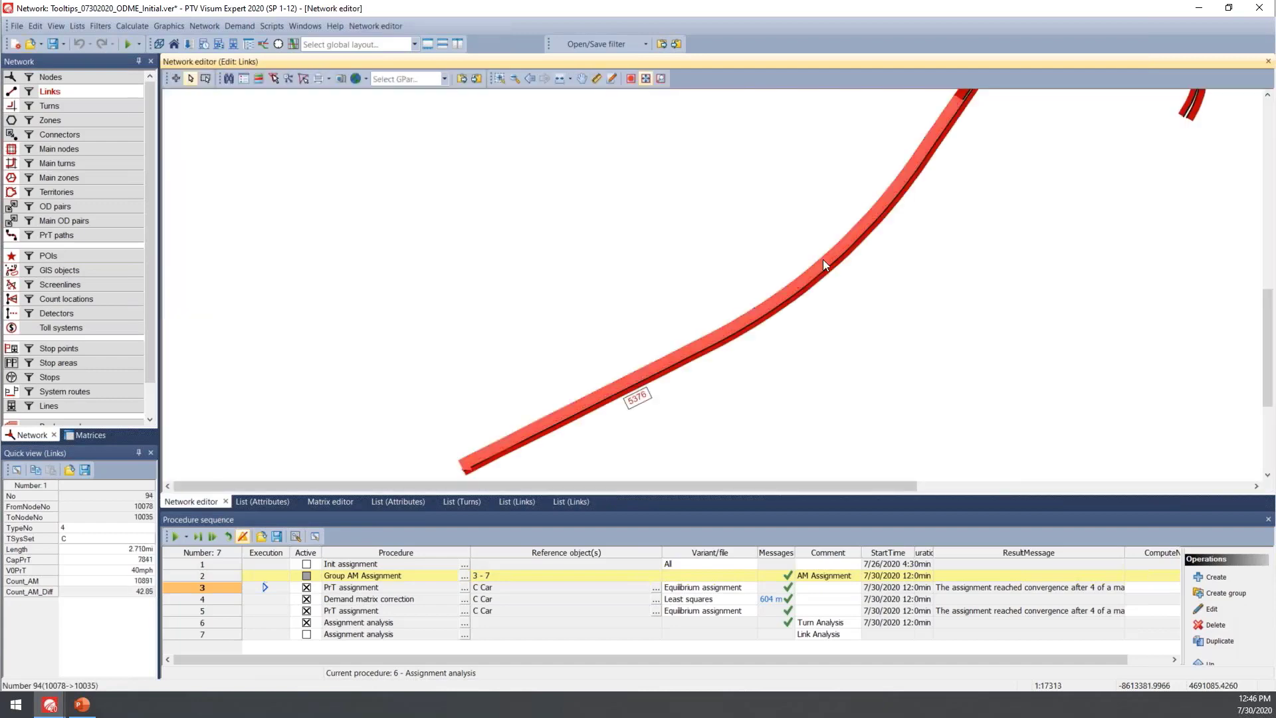
# Zoom out and pan the map to show the whole interchange network
pyautogui.scroll(-3, 535, 370)
pyautogui.scroll(-1, 432, 403)
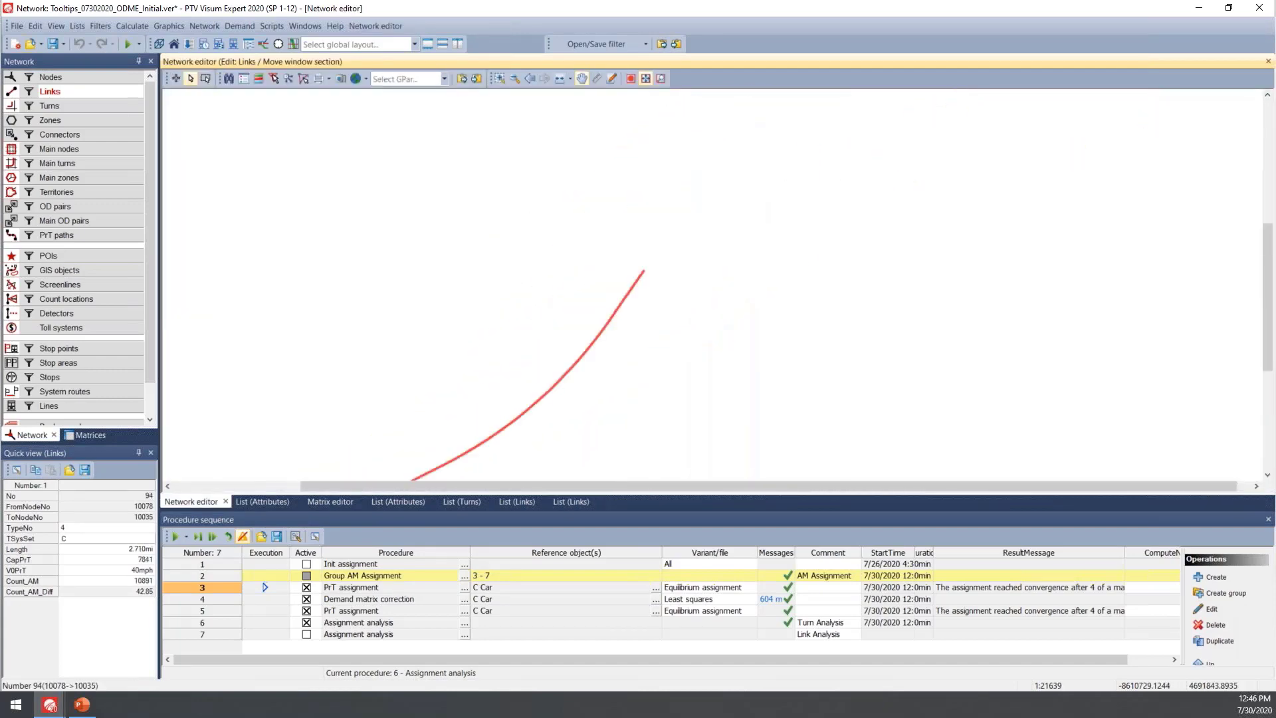
pyautogui.moveTo(689, 336); pyautogui.dragTo(667, 248)
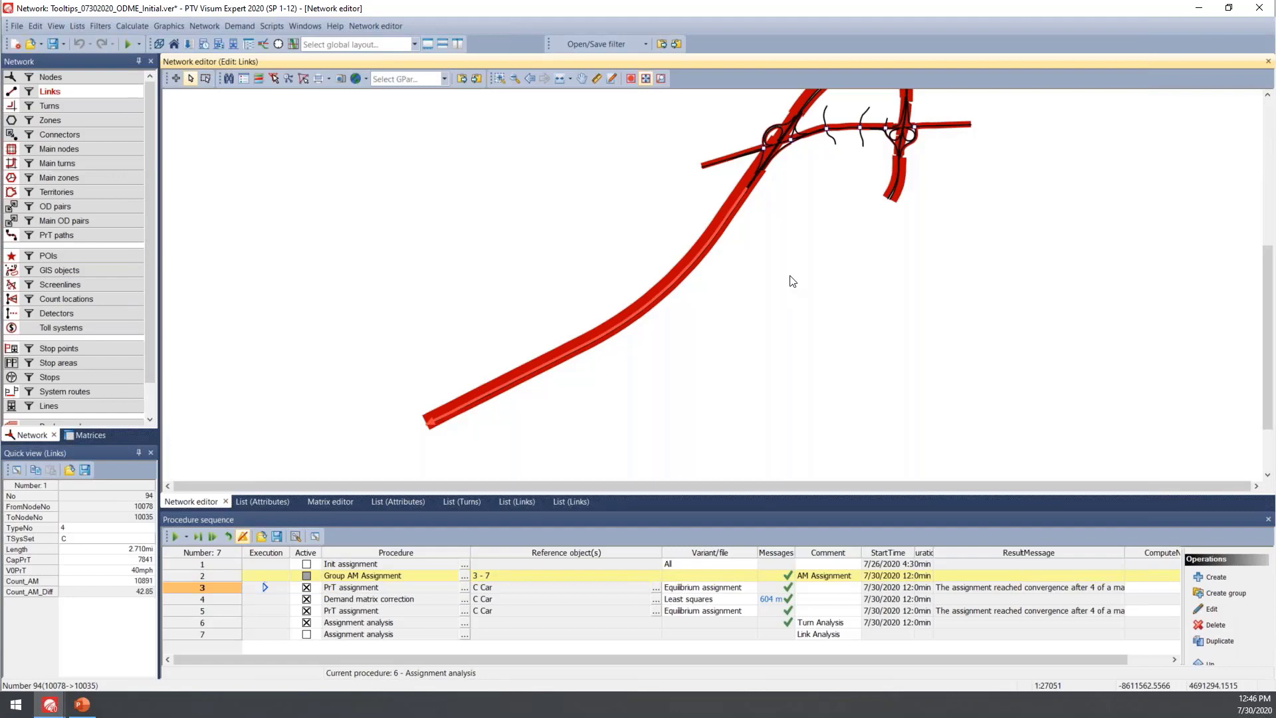
pyautogui.moveTo(793, 280); pyautogui.dragTo(504, 413)
pyautogui.moveTo(419, 330); pyautogui.dragTo(460, 406)
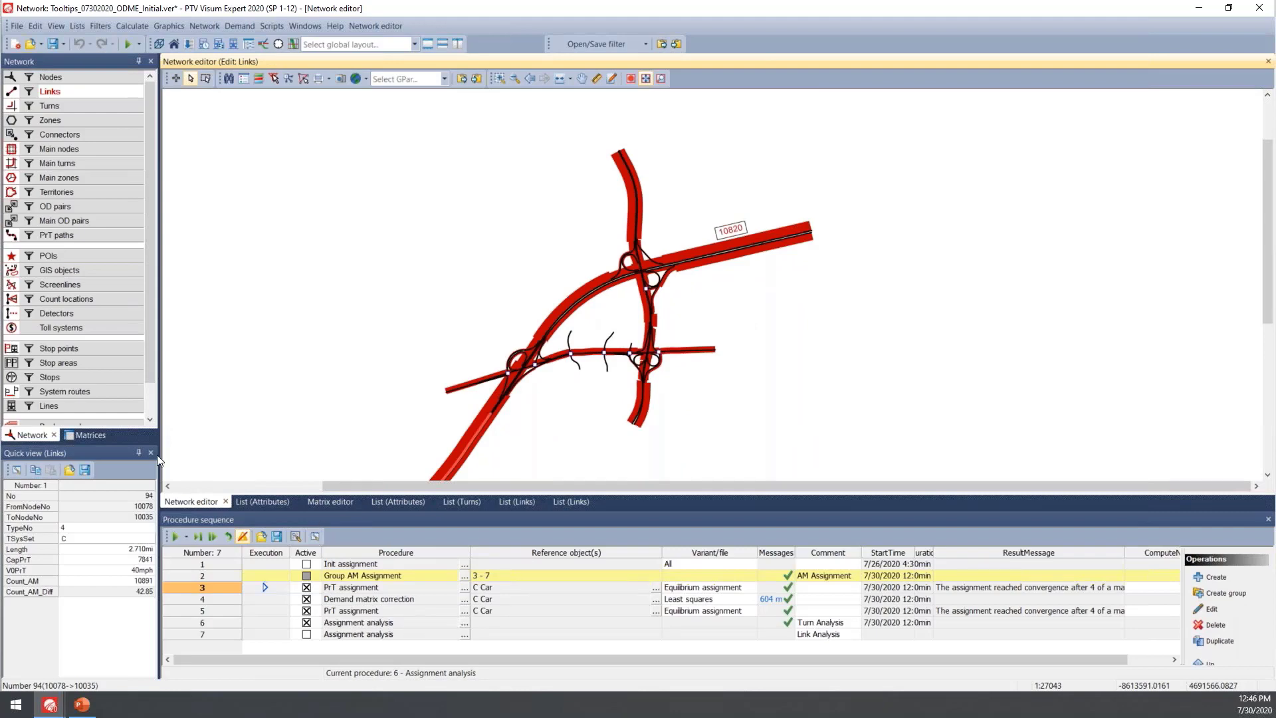
# View demand matrix 1 Car in the Matrix editor, then return to the network editor
pyautogui.click(331, 501)
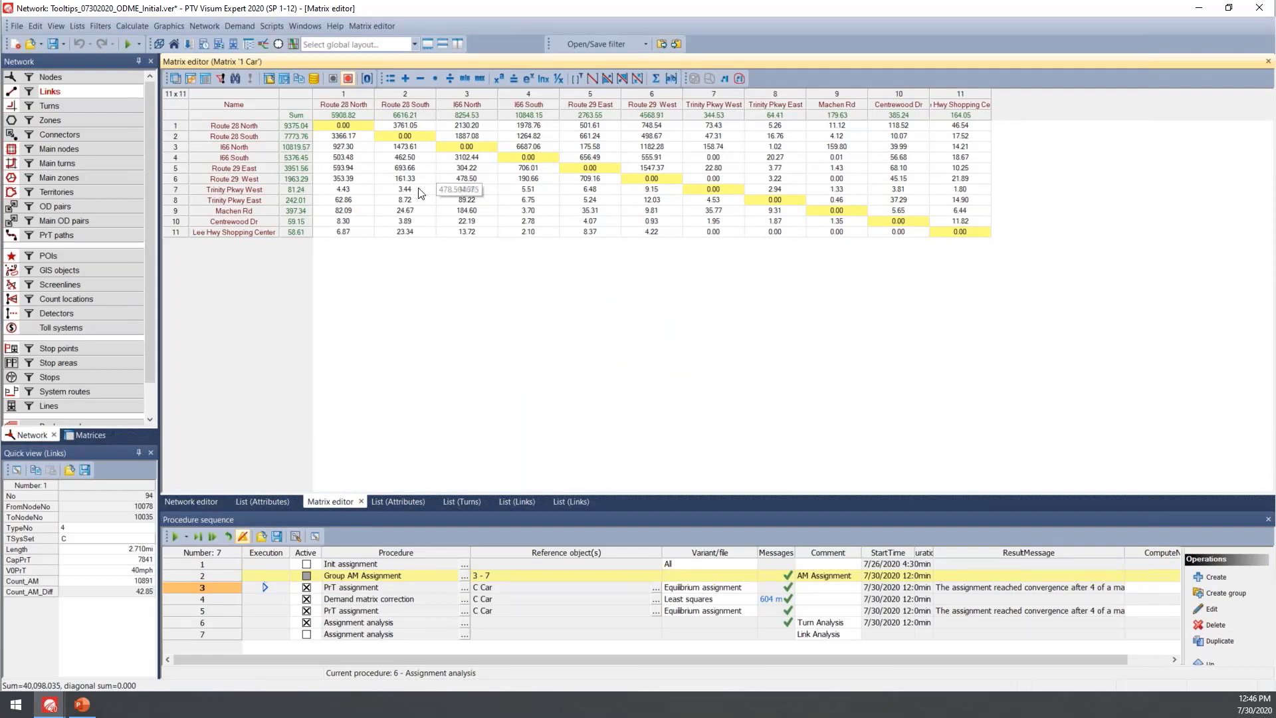
pyautogui.moveTo(402, 211)
pyautogui.click(214, 502)
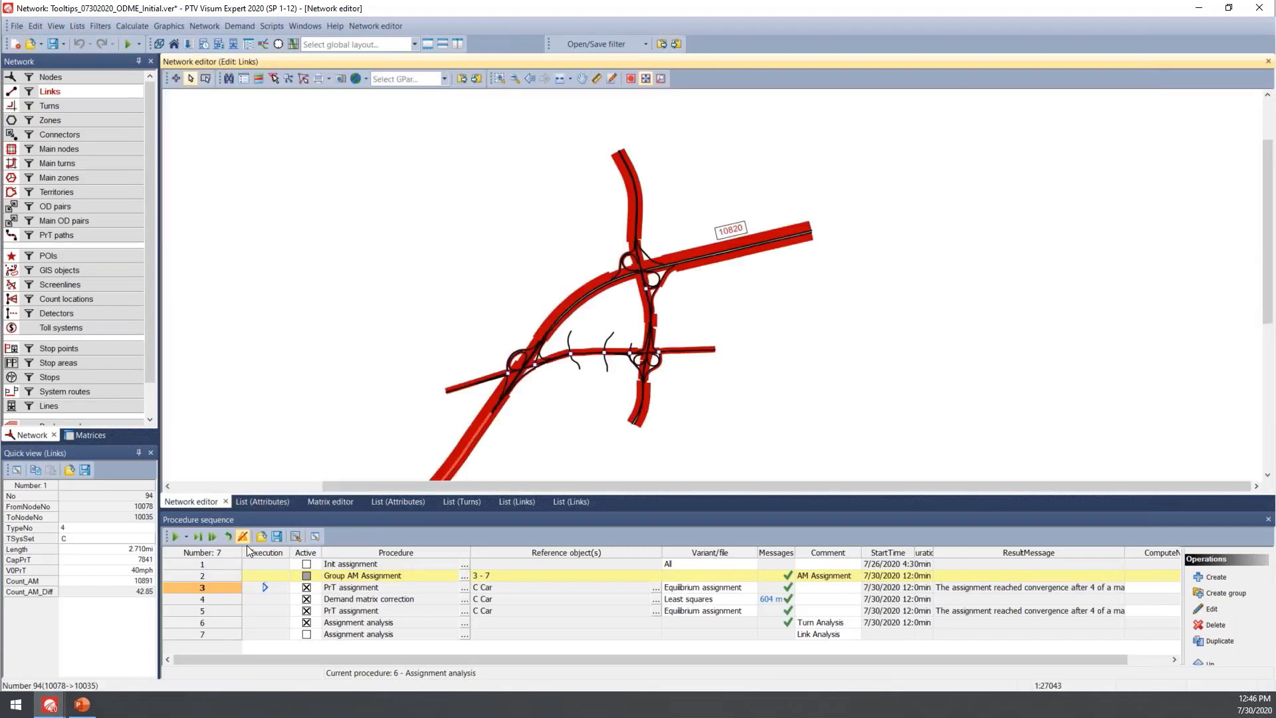